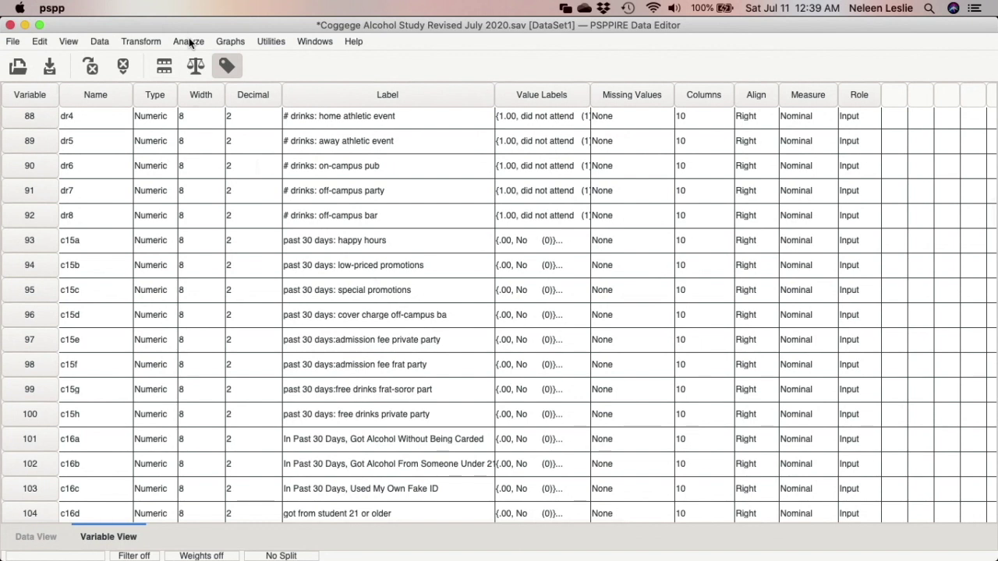
Open the One-Way ANOVA dialog and reset its previous settings.
{"action": "left_click", "coordinate": [188, 43]}
{"action": "mouse_move", "coordinate": [207, 80]}
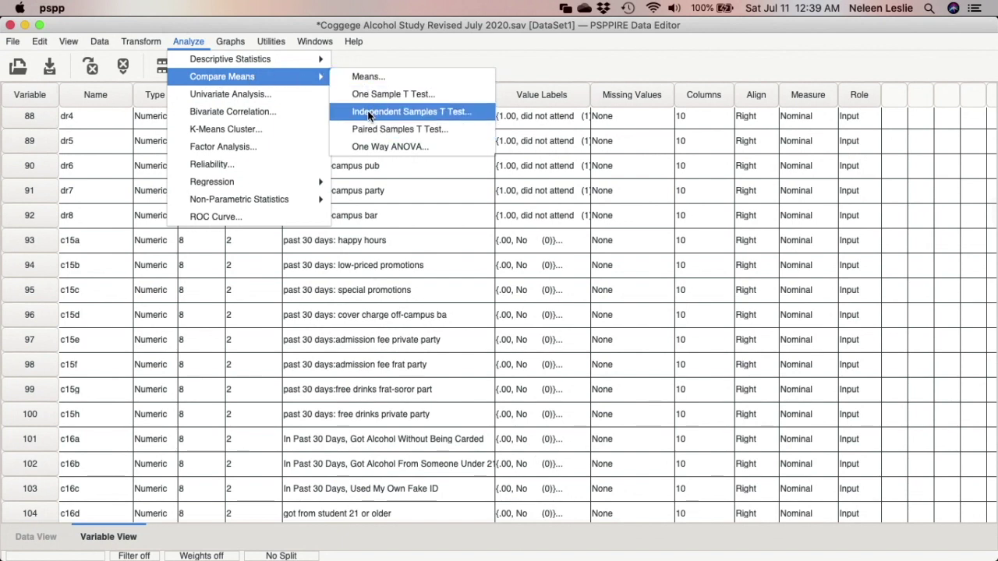
{"action": "left_click", "coordinate": [372, 148]}
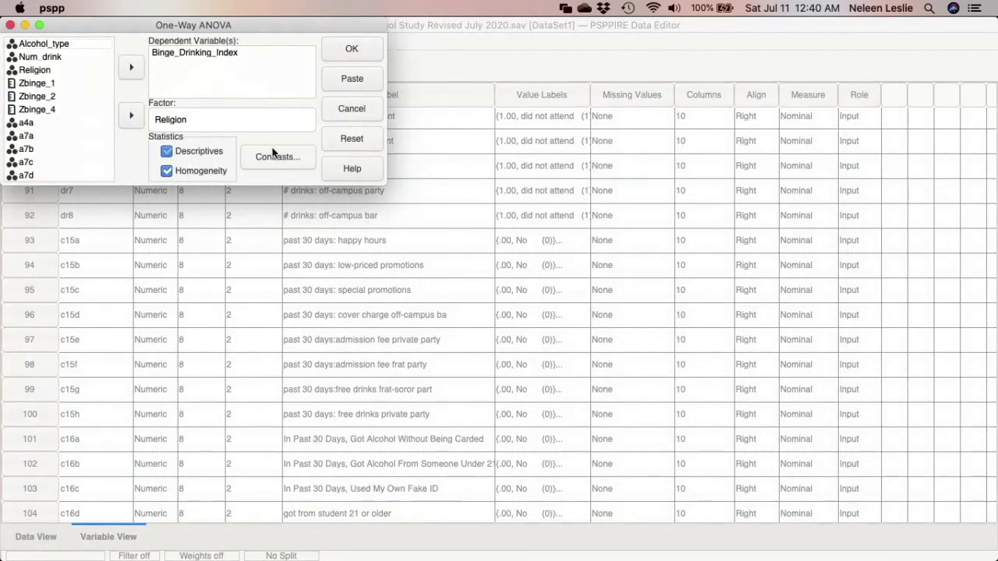
{"action": "left_click", "coordinate": [351, 134]}
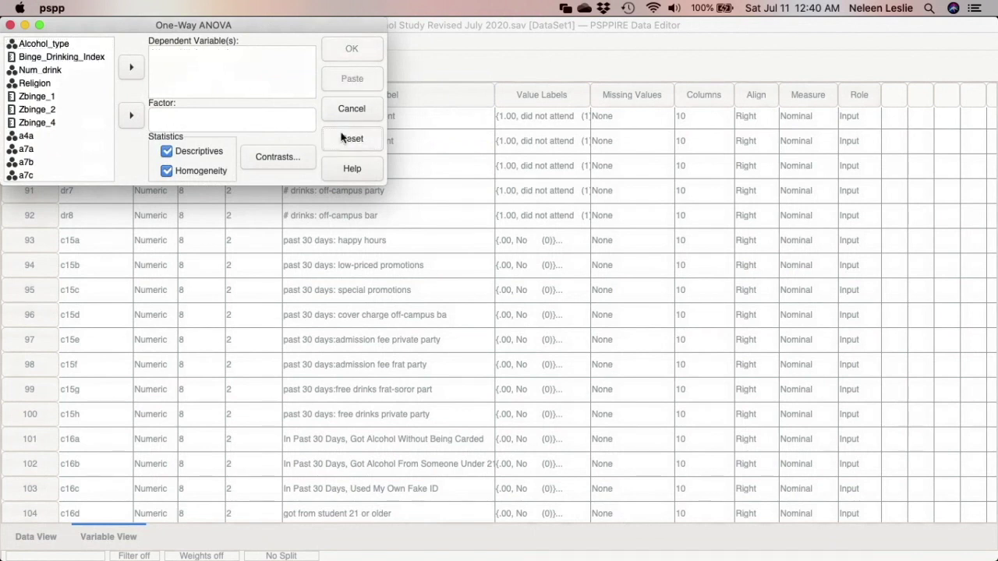
Set Binge_Drinking_Index as dependent and Religion as factor, then paste the syntax.
{"action": "left_click", "coordinate": [67, 57]}
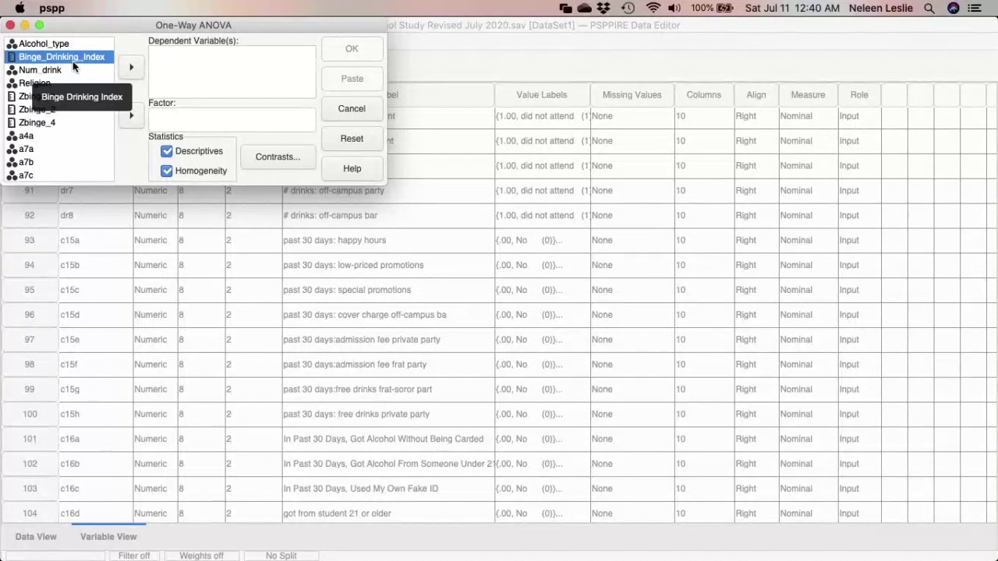
{"action": "left_click", "coordinate": [130, 67]}
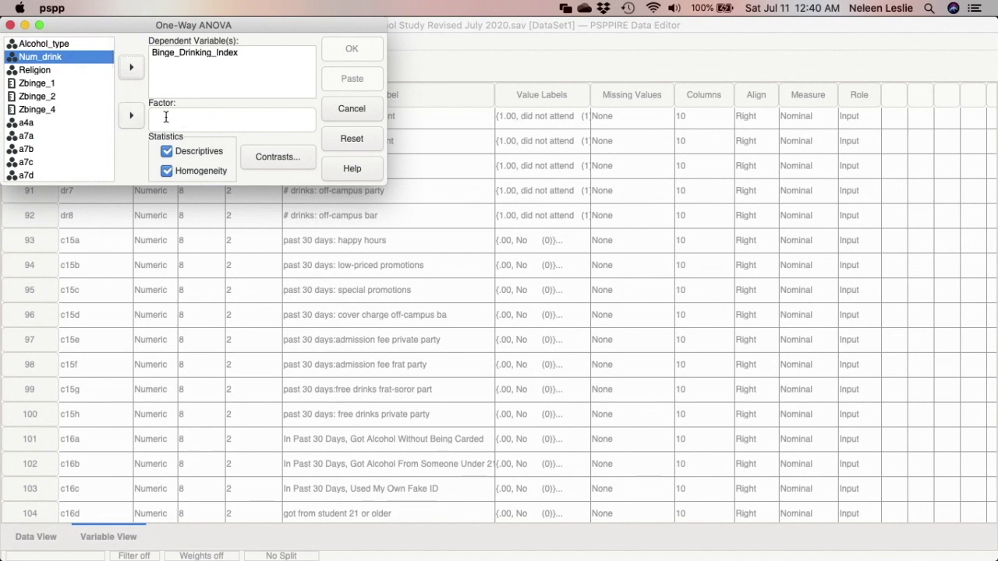
{"action": "left_click", "coordinate": [43, 71]}
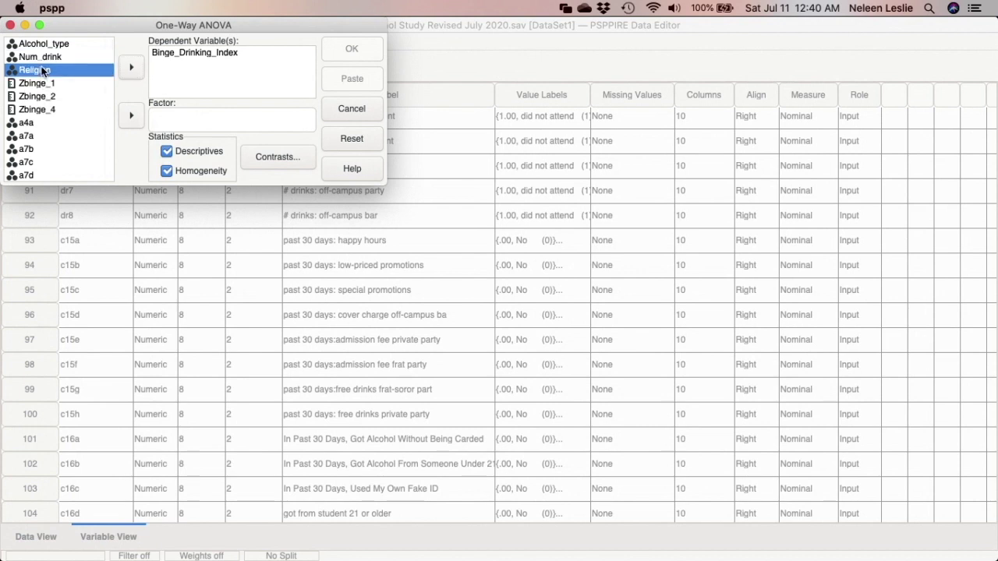
{"action": "left_click", "coordinate": [130, 116]}
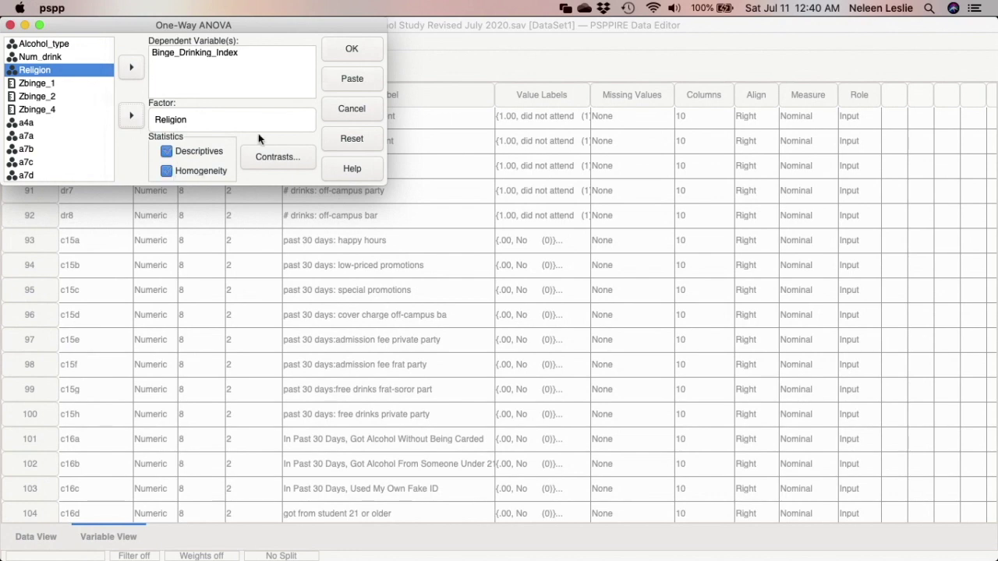
{"action": "left_click", "coordinate": [340, 80]}
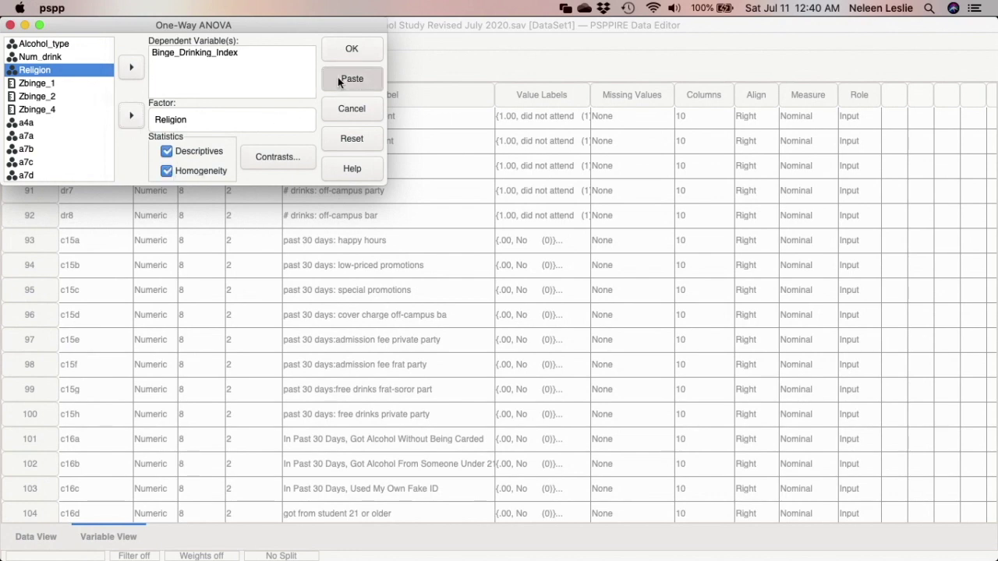
{"action": "mouse_move", "coordinate": [502, 542]}
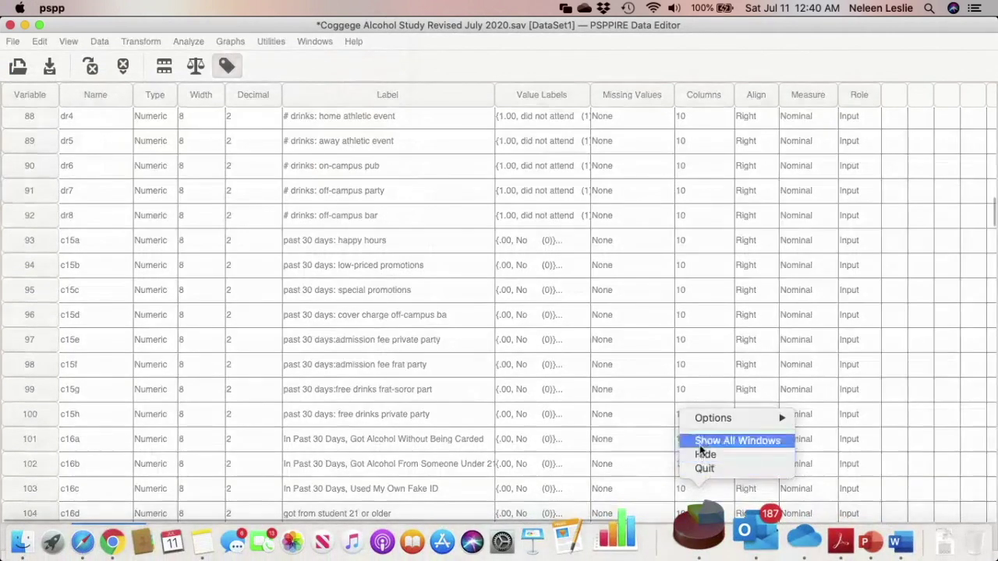
In the Syntax Editor, run only the ONEWAY command on lines 1–2.
{"action": "left_click", "coordinate": [699, 441]}
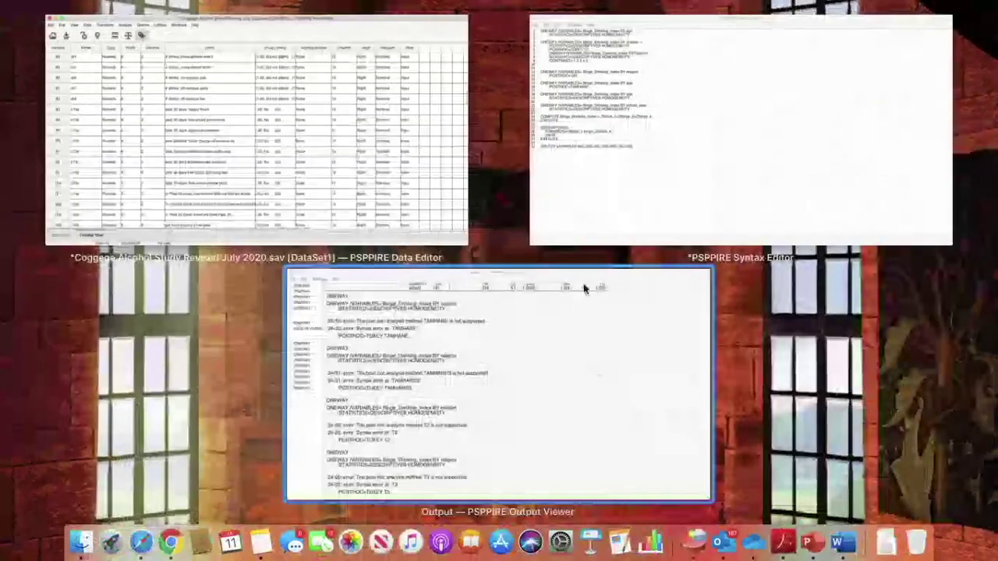
{"action": "left_click", "coordinate": [558, 196]}
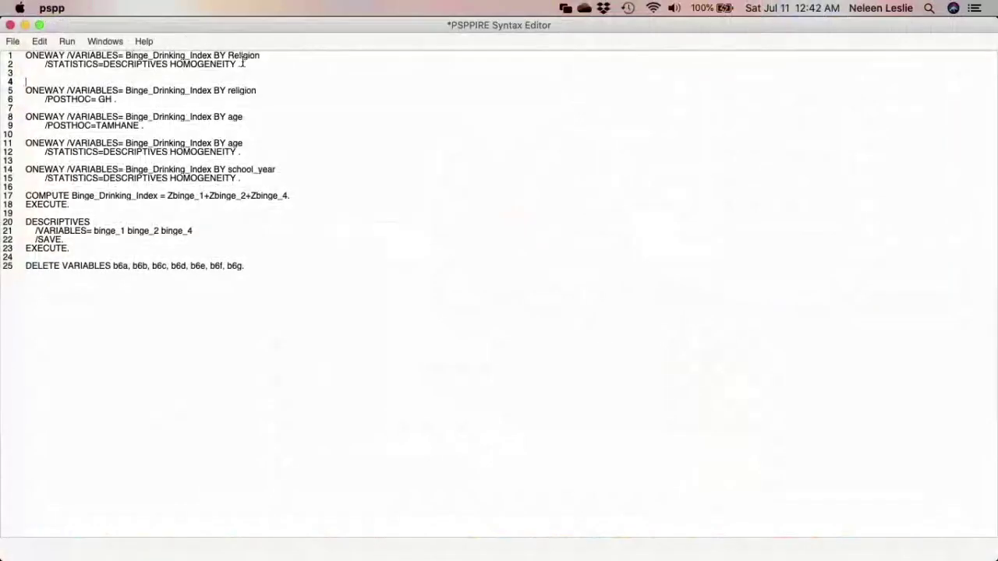
{"action": "left_click_drag", "start_coordinate": [246, 67], "coordinate": [22, 55]}
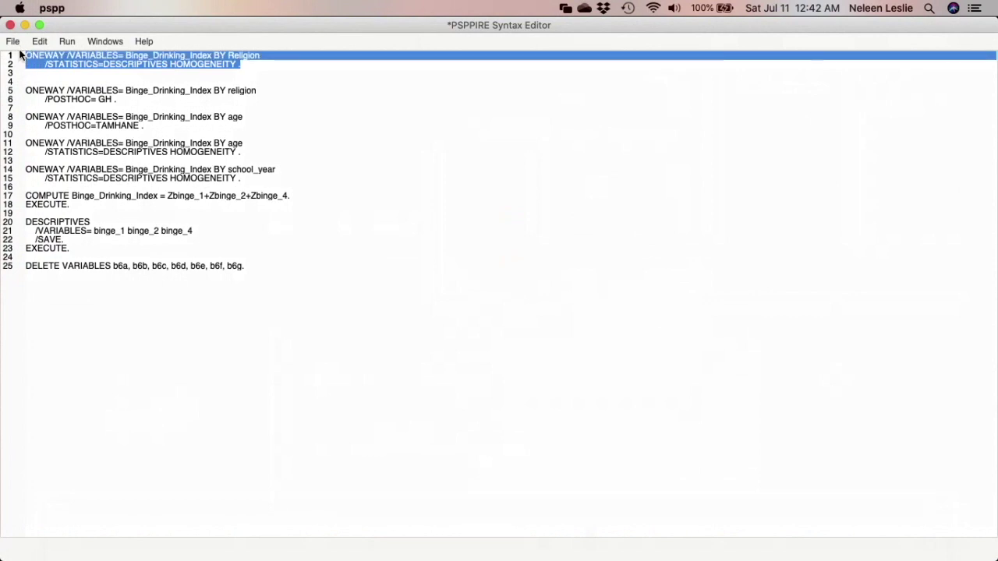
{"action": "left_click", "coordinate": [67, 41]}
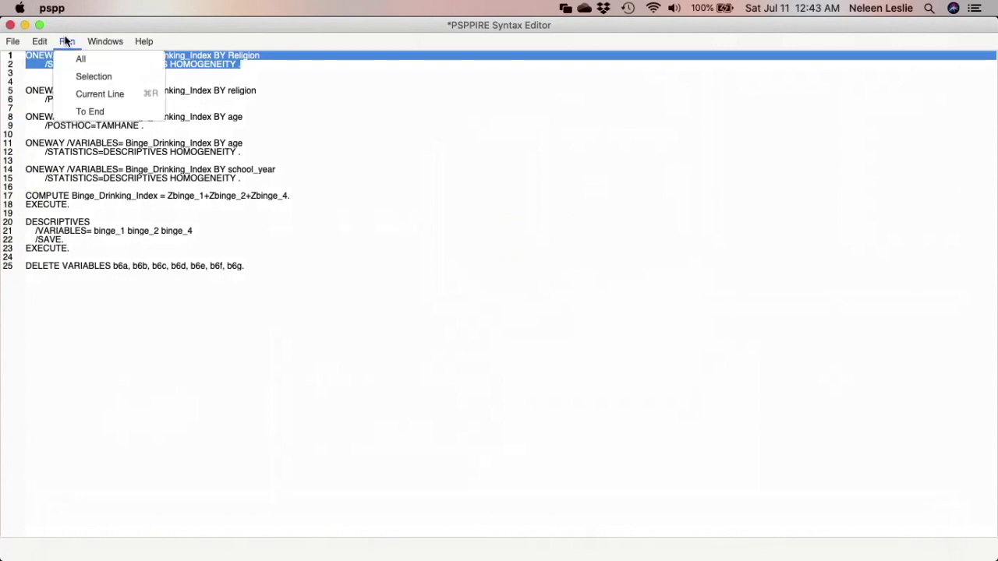
{"action": "left_click", "coordinate": [93, 77]}
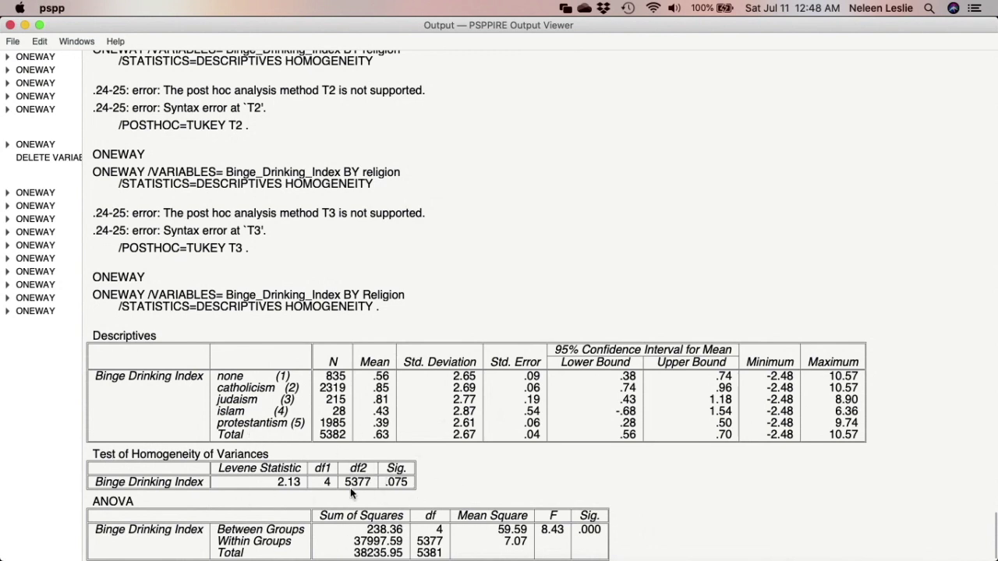
Review the Descriptives and Levene homogeneity tables of the latest ONEWAY output.
{"action": "mouse_move", "coordinate": [460, 559]}
{"action": "mouse_move", "coordinate": [514, 558]}
{"action": "mouse_move", "coordinate": [421, 558]}
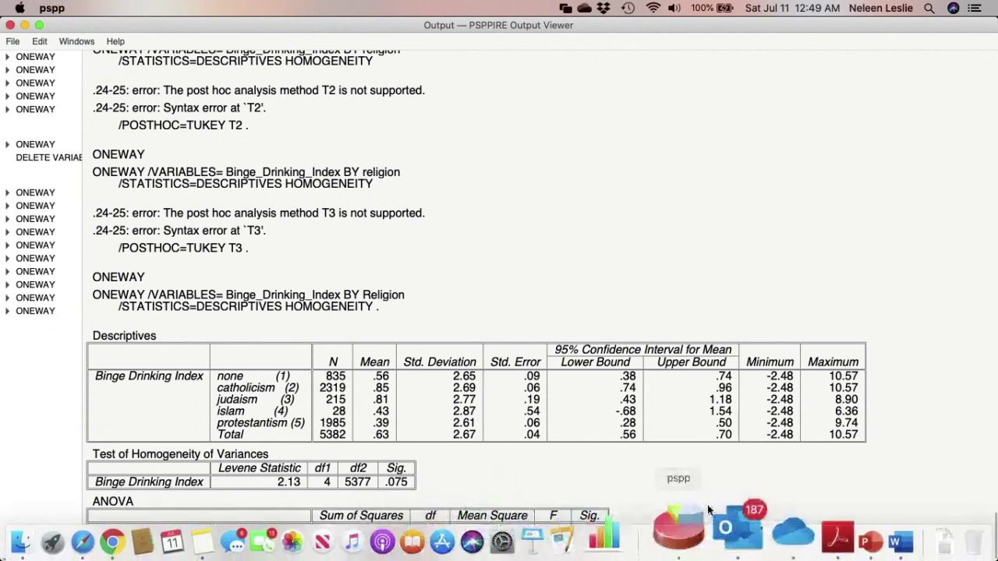
Bring the Syntax Editor to the front and clear the current selection.
{"action": "right_click", "coordinate": [694, 538]}
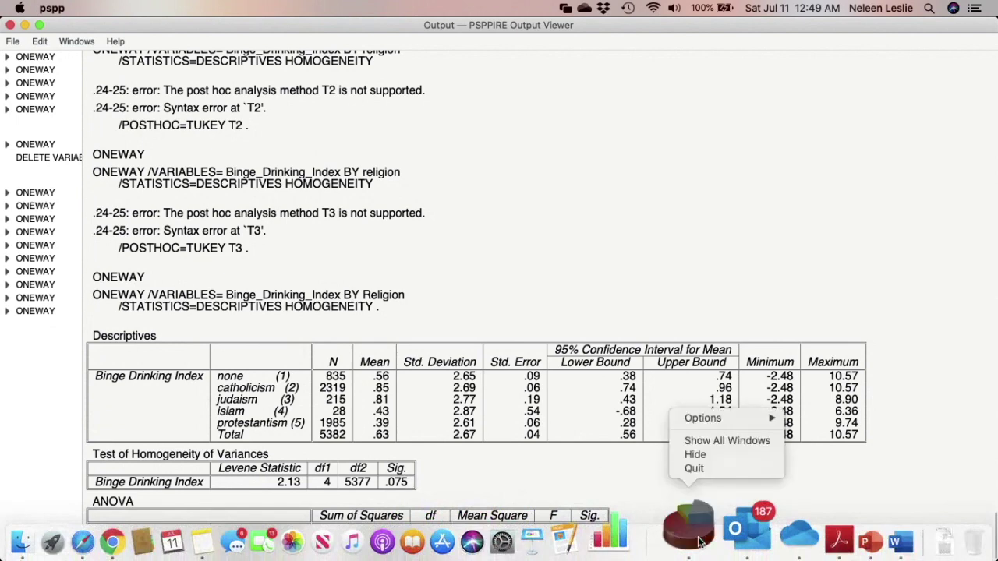
{"action": "left_click", "coordinate": [702, 441]}
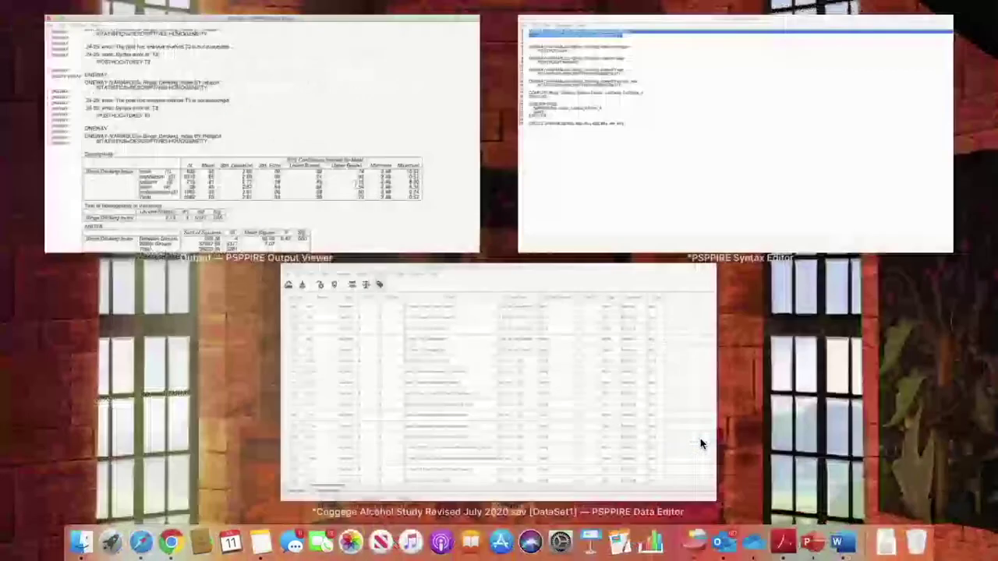
{"action": "left_click", "coordinate": [609, 231]}
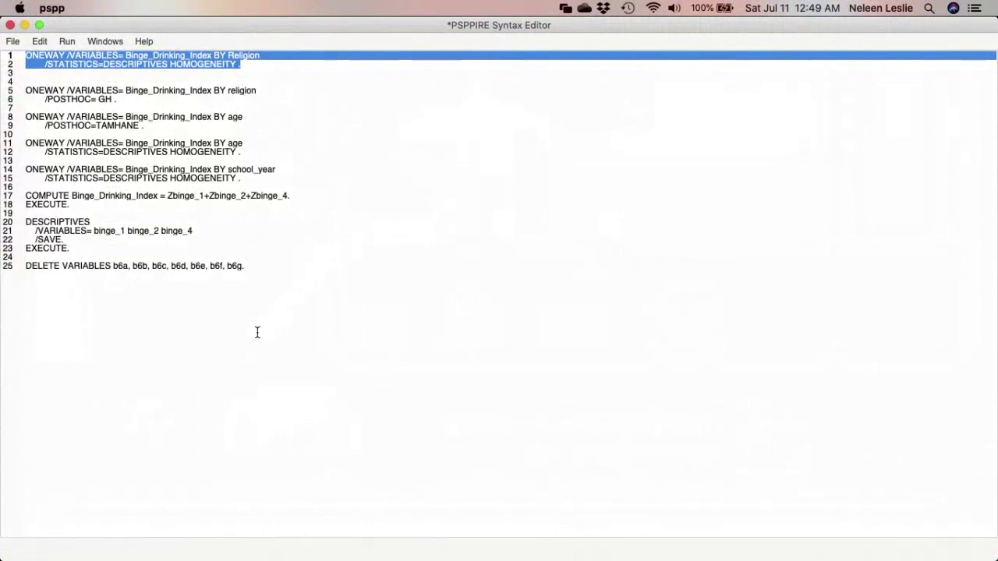
{"action": "left_click", "coordinate": [237, 345]}
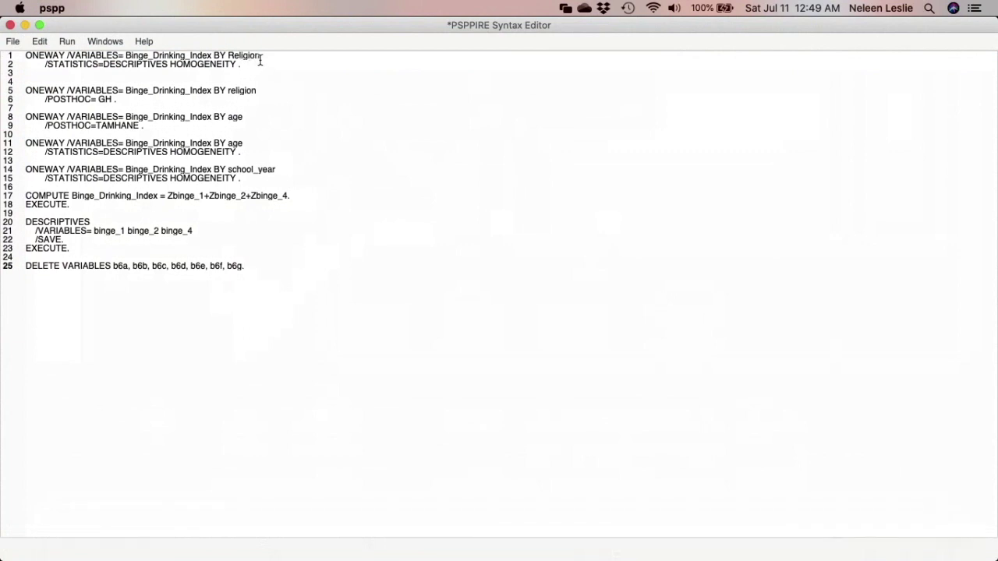
Copy the ONEWAY Binge_Drinking_Index BY Religion line onto a new first line.
{"action": "left_click_drag", "start_coordinate": [261, 56], "coordinate": [24, 50]}
{"action": "key", "text": "super+c"}
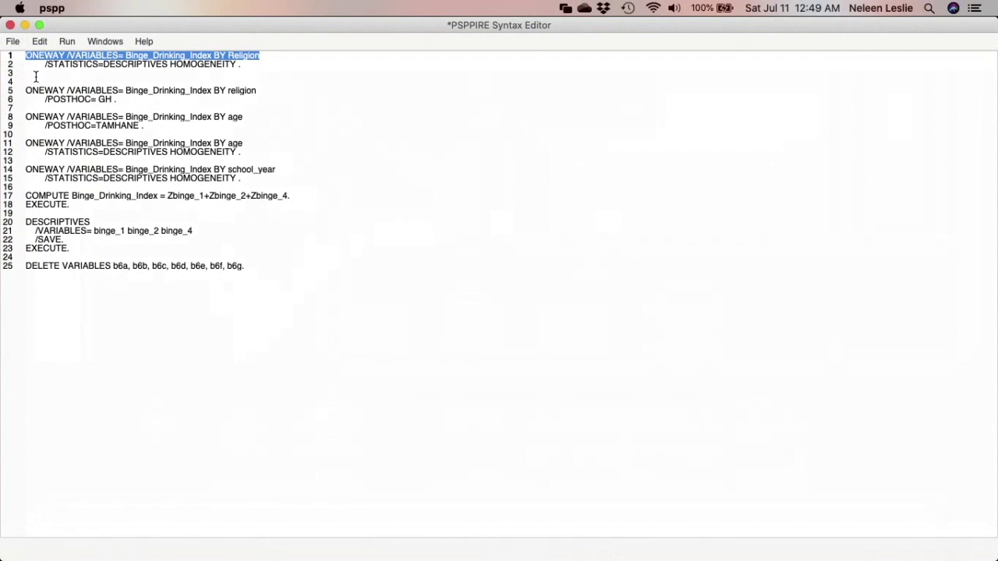
{"action": "left_click", "coordinate": [36, 76]}
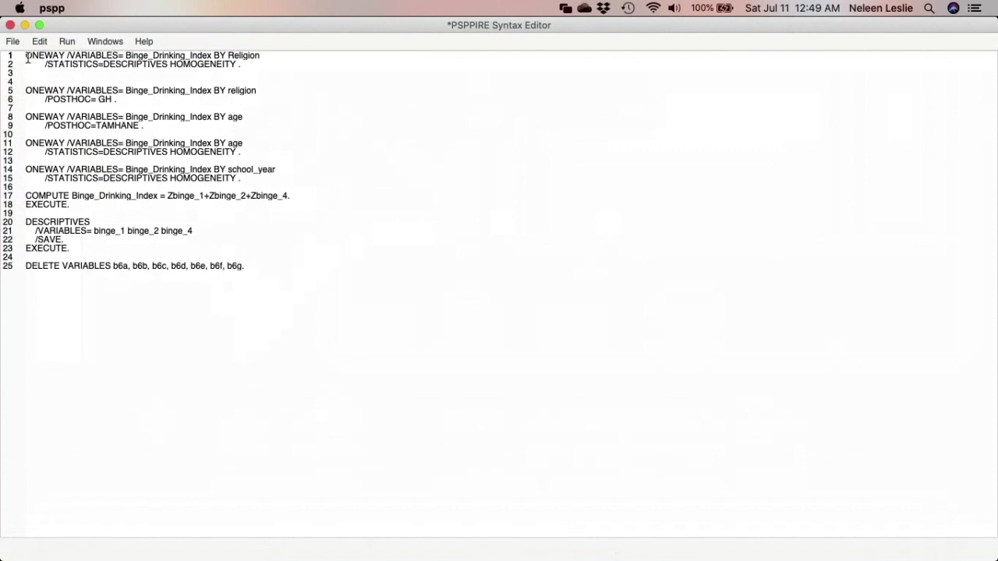
{"action": "left_click", "coordinate": [27, 58]}
{"action": "key", "text": "Return"}
{"action": "key", "text": "Return"}
{"action": "left_click", "coordinate": [26, 56]}
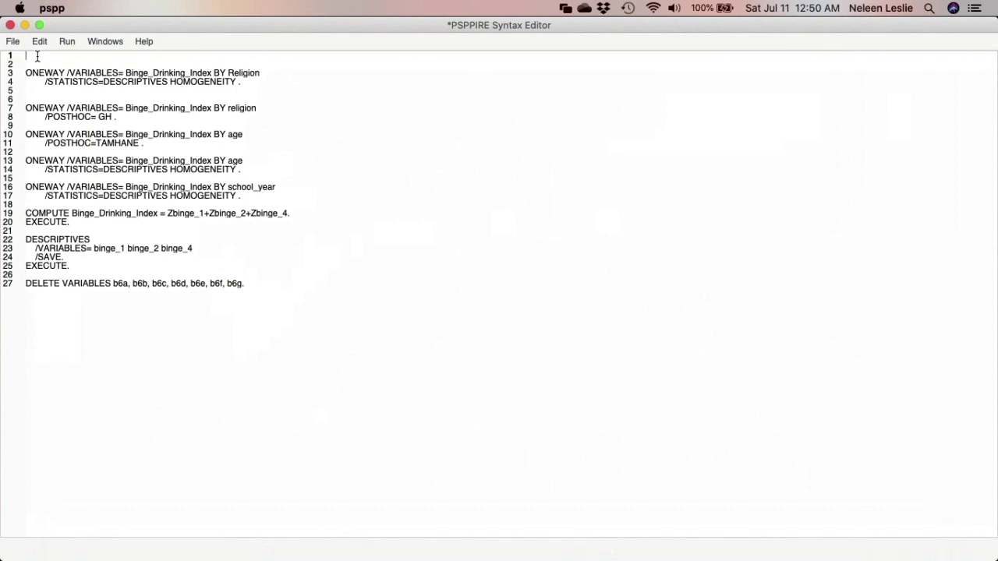
{"action": "key", "text": "super+v"}
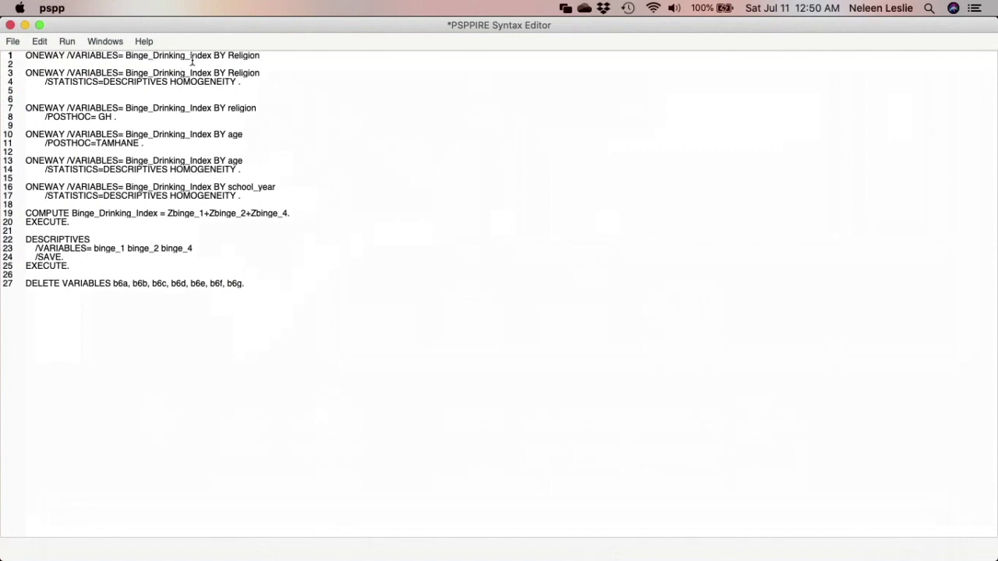
{"action": "key", "text": "Return"}
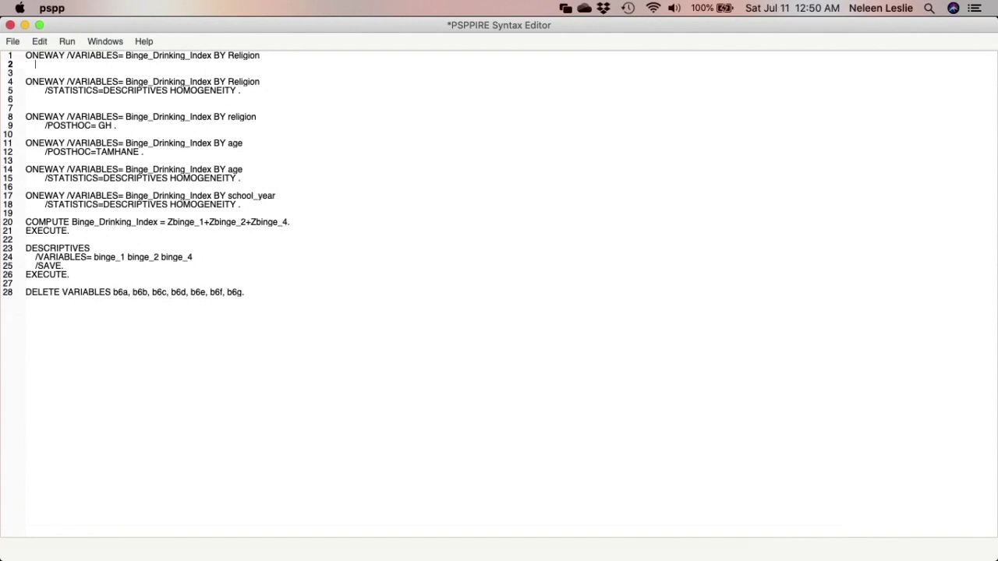
Add /POSTHOC=TUKEY on line 2 and select the two-line command.
{"action": "type", "text": "/POSTHOC="}
{"action": "type", "text": "TUKEY."}
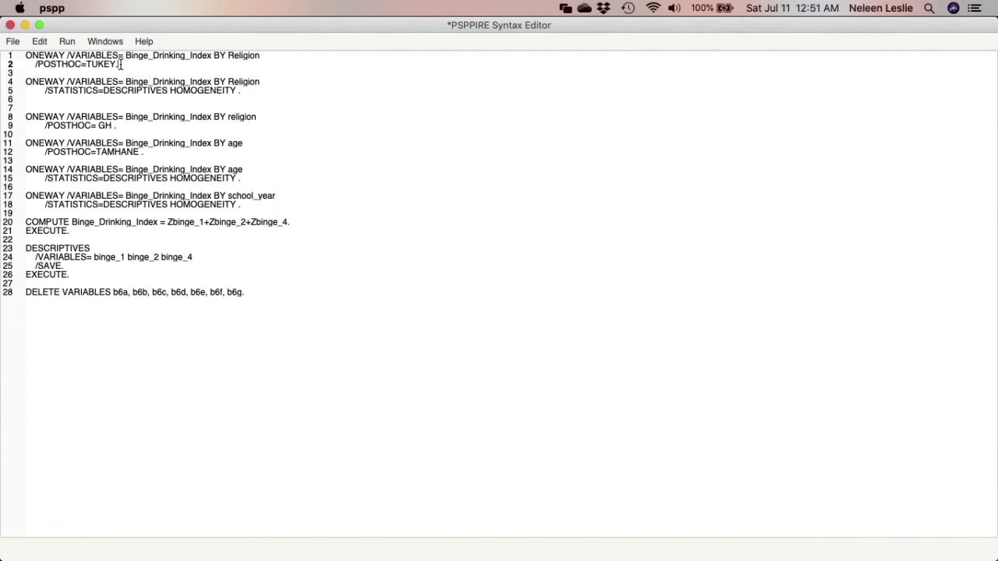
{"action": "left_click_drag", "start_coordinate": [121, 65], "coordinate": [28, 56]}
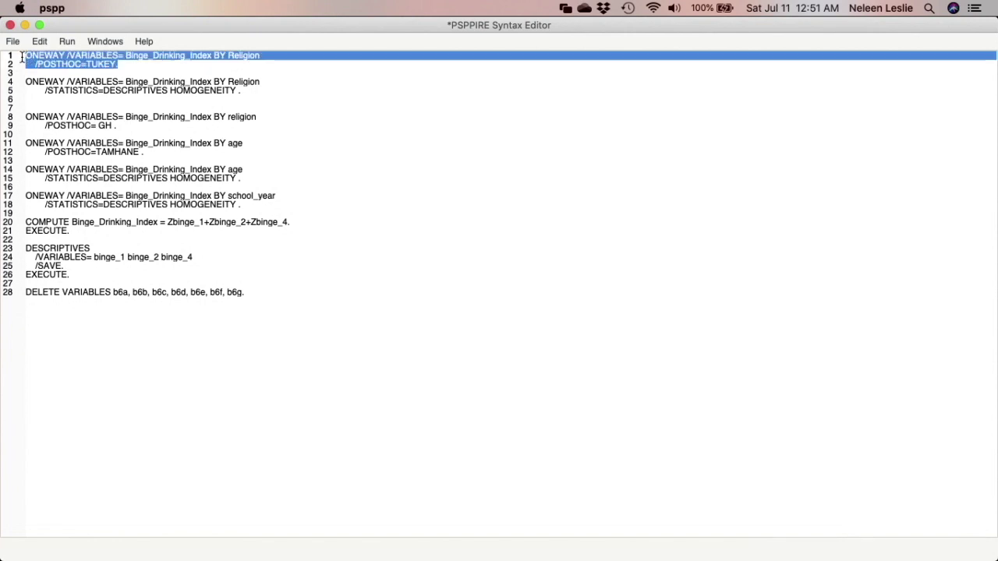
Run the selected Tukey command and review the ANOVA and Multiple Comparisons tables.
{"action": "left_click", "coordinate": [68, 43]}
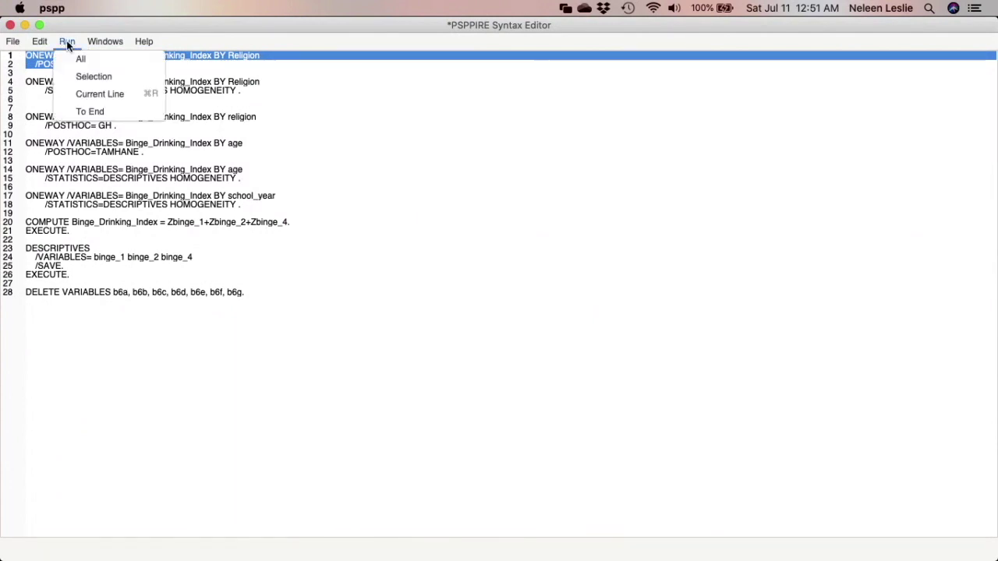
{"action": "left_click", "coordinate": [94, 77]}
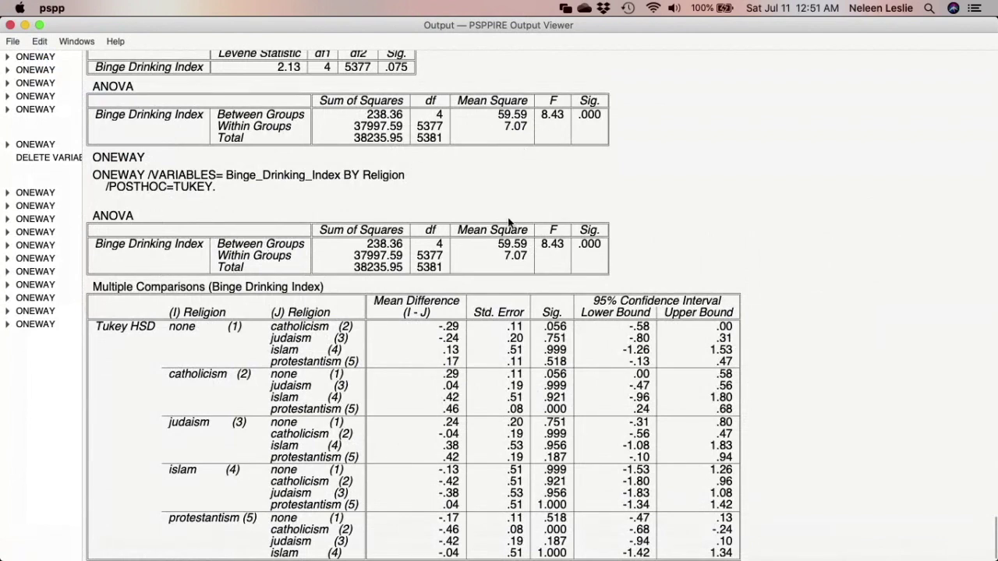
{"action": "scroll", "coordinate": [492, 174], "scroll_direction": "up", "scroll_amount": 3}
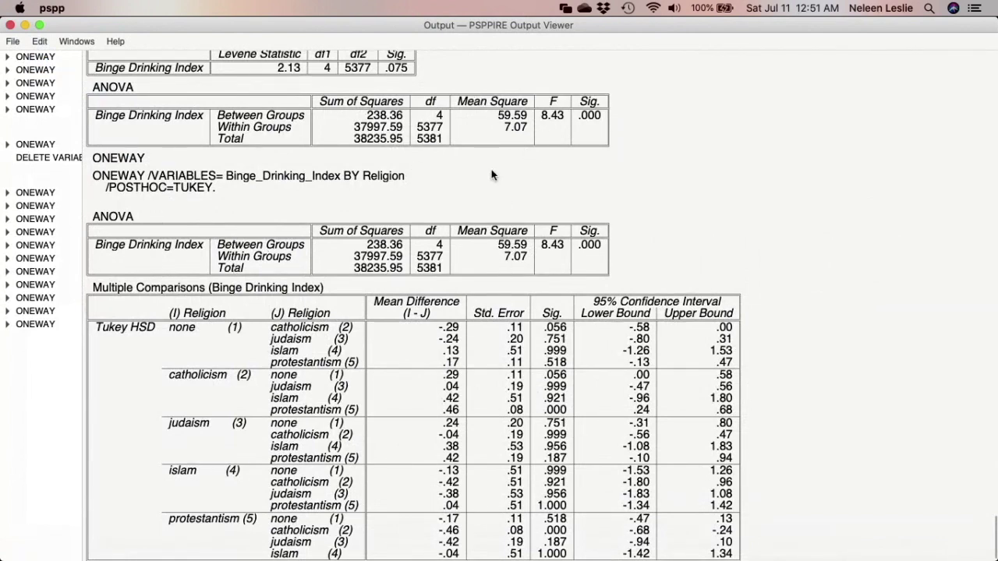
{"action": "scroll", "coordinate": [493, 175], "scroll_direction": "down", "scroll_amount": 3}
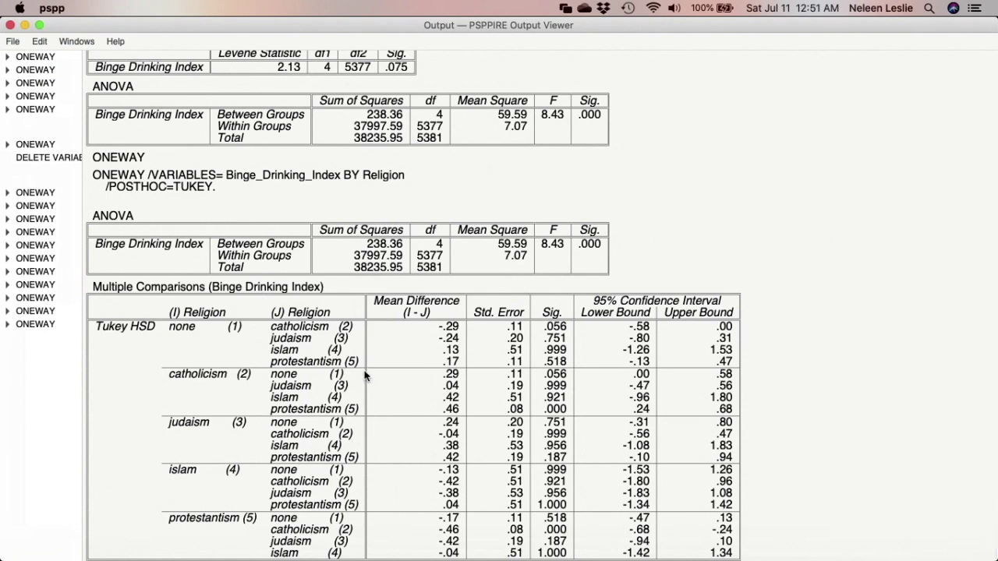
{"action": "scroll", "coordinate": [358, 409], "scroll_direction": "up", "scroll_amount": 3}
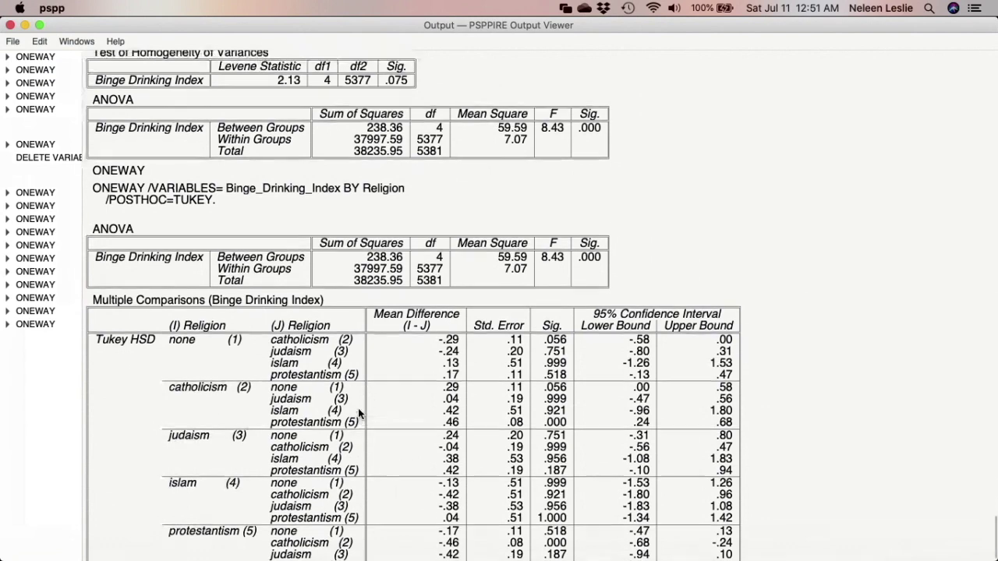
{"action": "scroll", "coordinate": [357, 408], "scroll_direction": "up", "scroll_amount": 2}
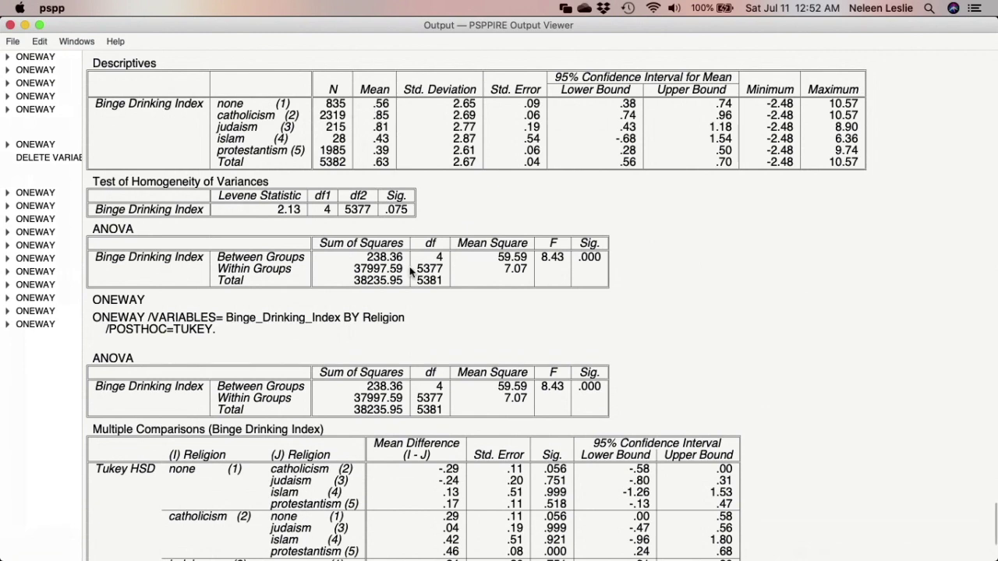
{"action": "scroll", "coordinate": [411, 270], "scroll_direction": "down", "scroll_amount": 3}
{"action": "scroll", "coordinate": [411, 271], "scroll_direction": "down", "scroll_amount": 2}
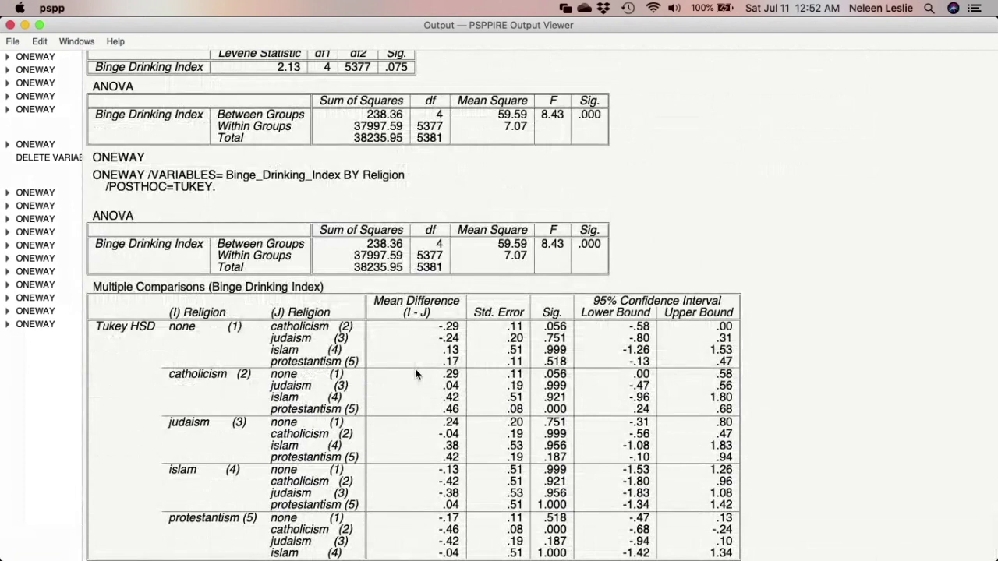
{"action": "scroll", "coordinate": [390, 394], "scroll_direction": "down", "scroll_amount": 1}
{"action": "scroll", "coordinate": [287, 238], "scroll_direction": "up", "scroll_amount": 3}
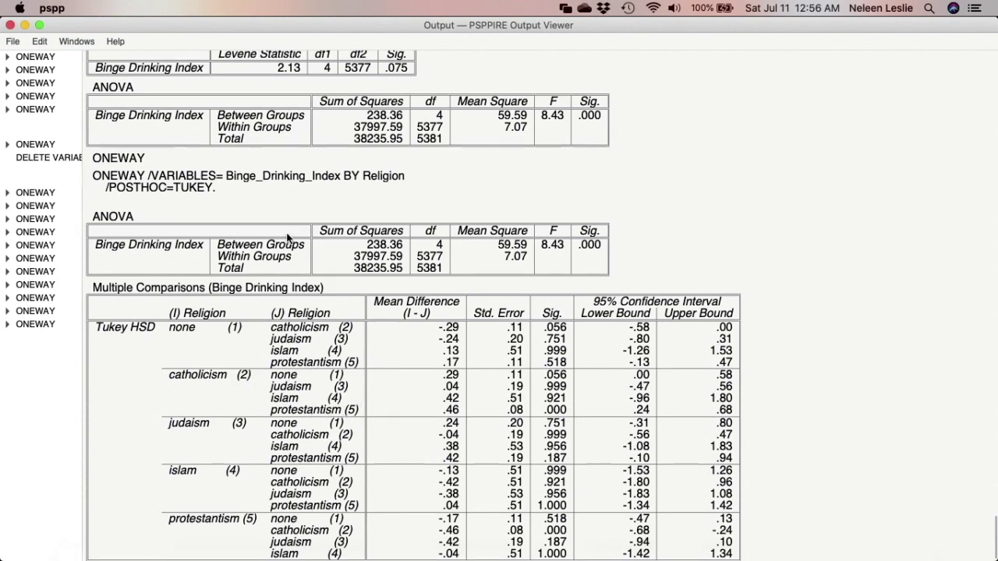
{"action": "scroll", "coordinate": [287, 237], "scroll_direction": "up", "scroll_amount": 5}
{"action": "scroll", "coordinate": [341, 274], "scroll_direction": "down", "scroll_amount": 2}
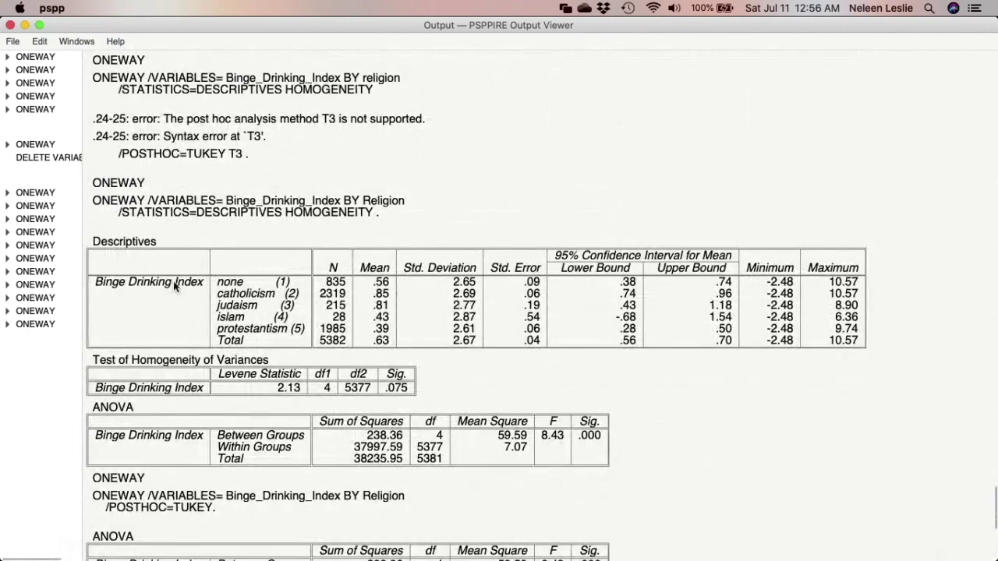
{"action": "scroll", "coordinate": [357, 530], "scroll_direction": "down", "scroll_amount": 9}
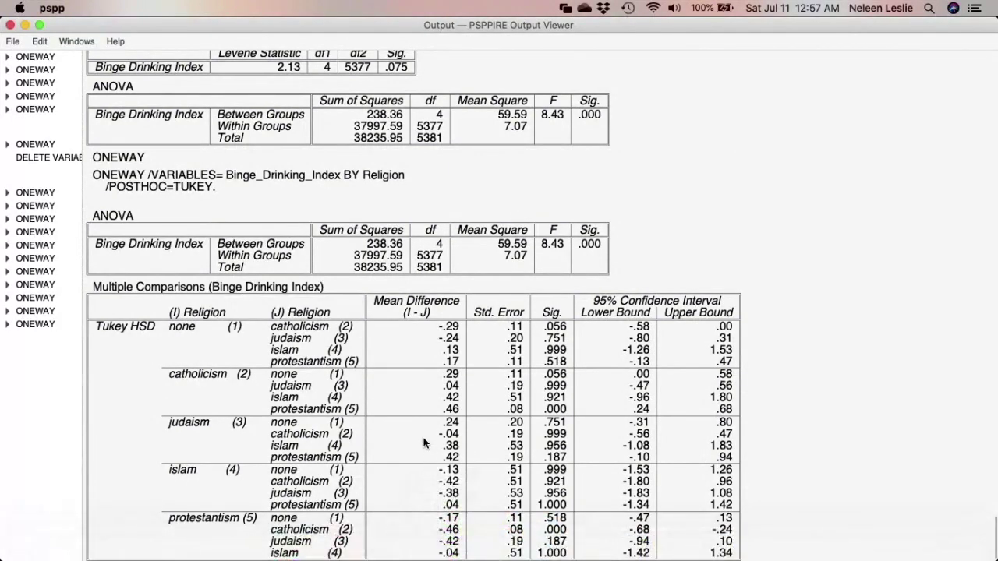
{"action": "scroll", "coordinate": [370, 329], "scroll_direction": "up", "scroll_amount": 1}
{"action": "scroll", "coordinate": [370, 328], "scroll_direction": "up", "scroll_amount": 3}
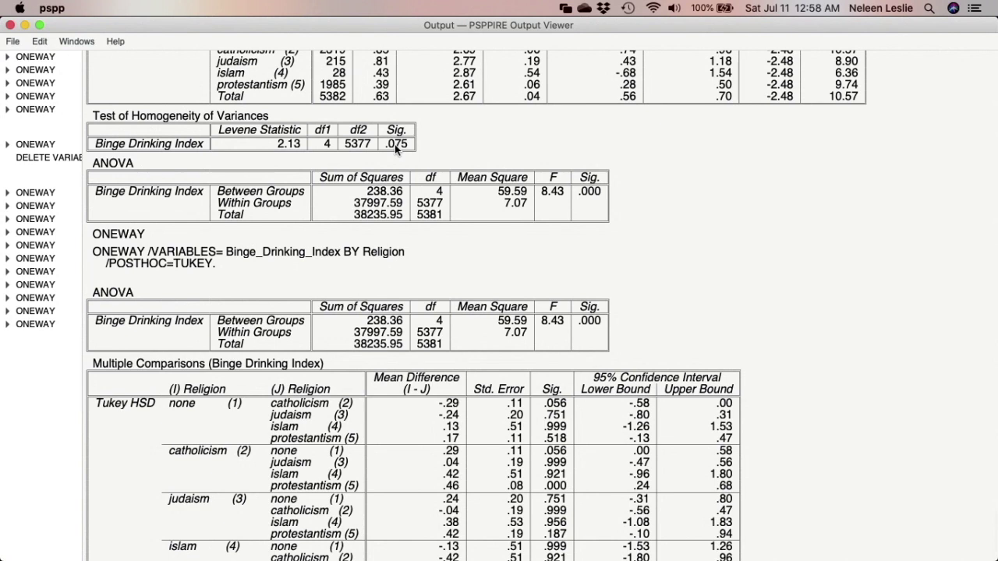
{"action": "scroll", "coordinate": [393, 144], "scroll_direction": "down", "scroll_amount": 1}
Bring the Syntax Editor holding the Tukey ONEWAY command back in front of the output.
{"action": "mouse_move", "coordinate": [546, 558]}
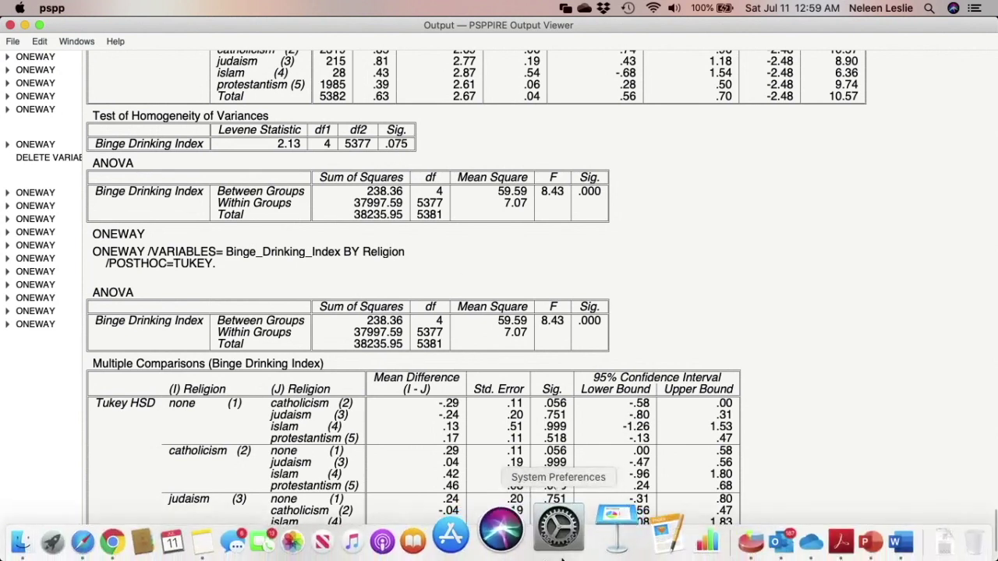
{"action": "right_click", "coordinate": [691, 537]}
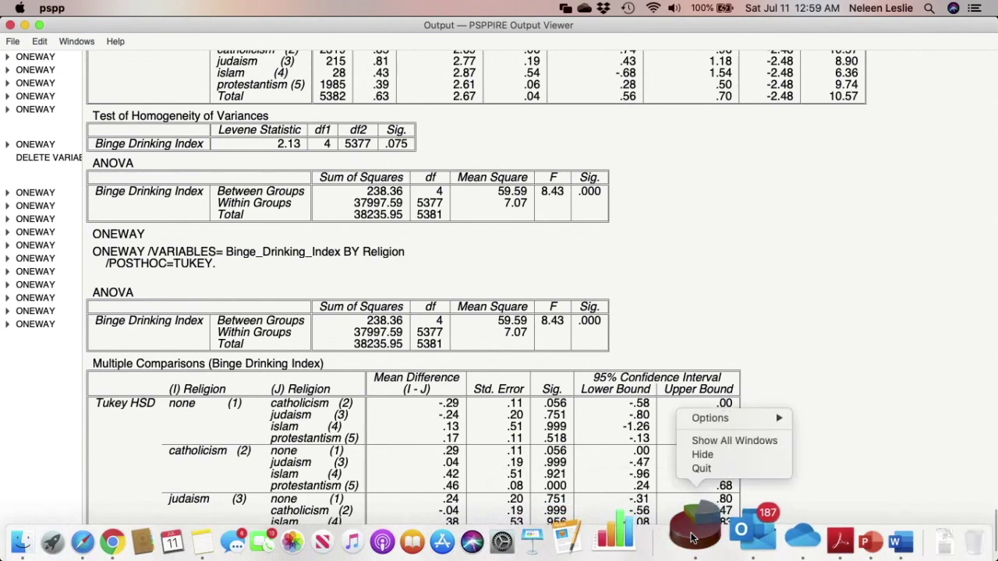
{"action": "left_click", "coordinate": [705, 441]}
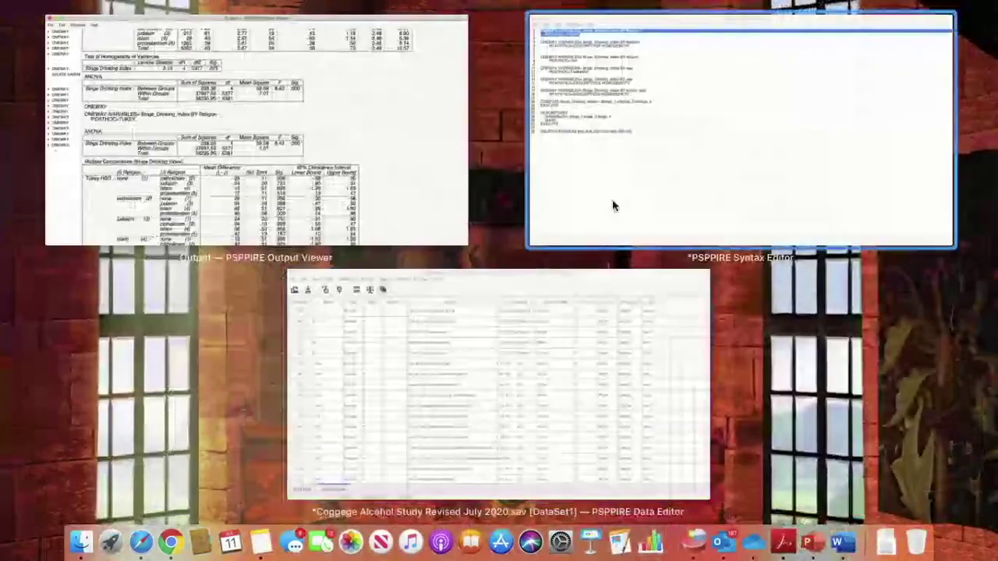
{"action": "left_click", "coordinate": [612, 203]}
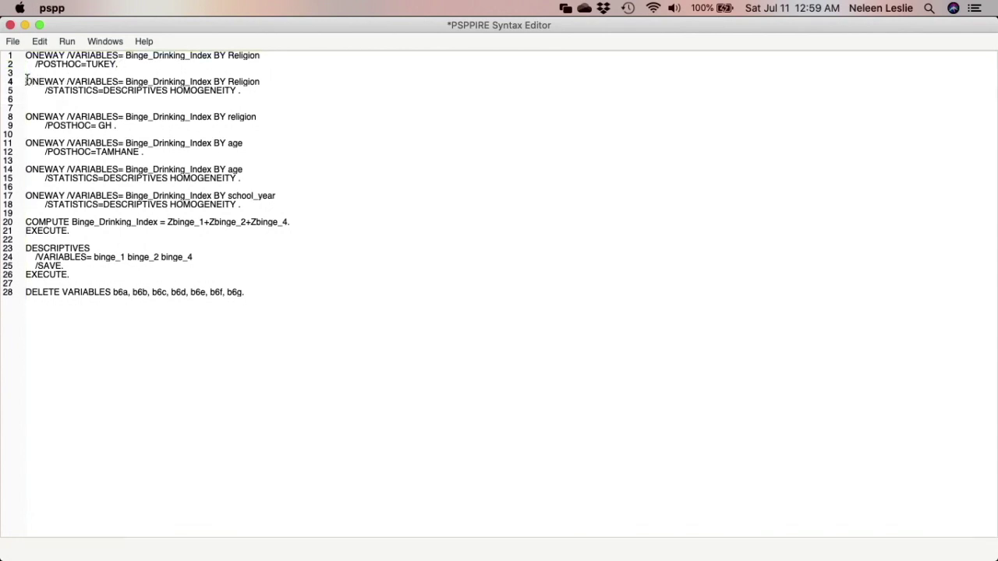
Paste a copy of the ONEWAY Binge_Drinking_Index BY Religion line below the Tukey command.
{"action": "left_click_drag", "start_coordinate": [26, 82], "coordinate": [268, 84]}
{"action": "key", "text": "super+c"}
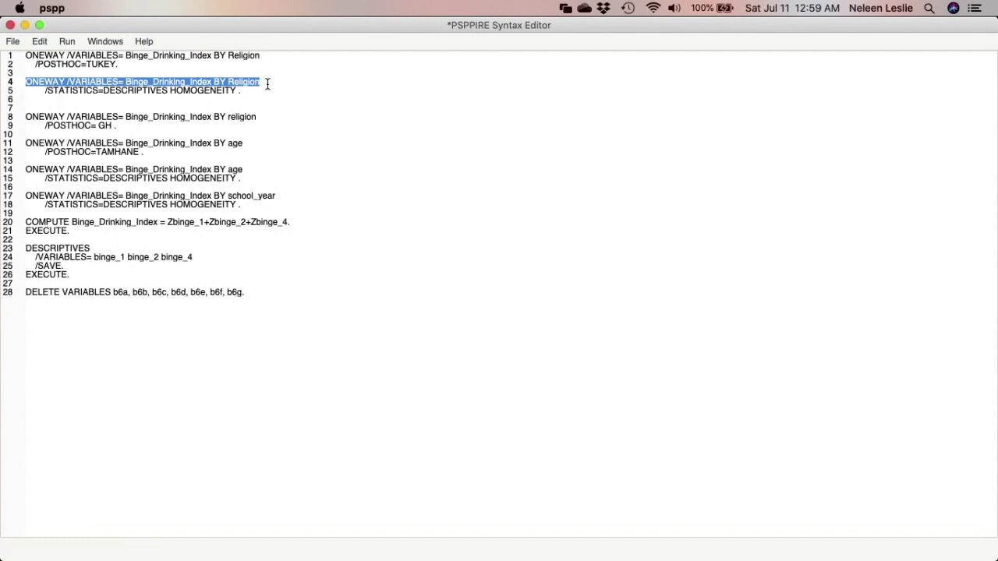
{"action": "left_click", "coordinate": [165, 69]}
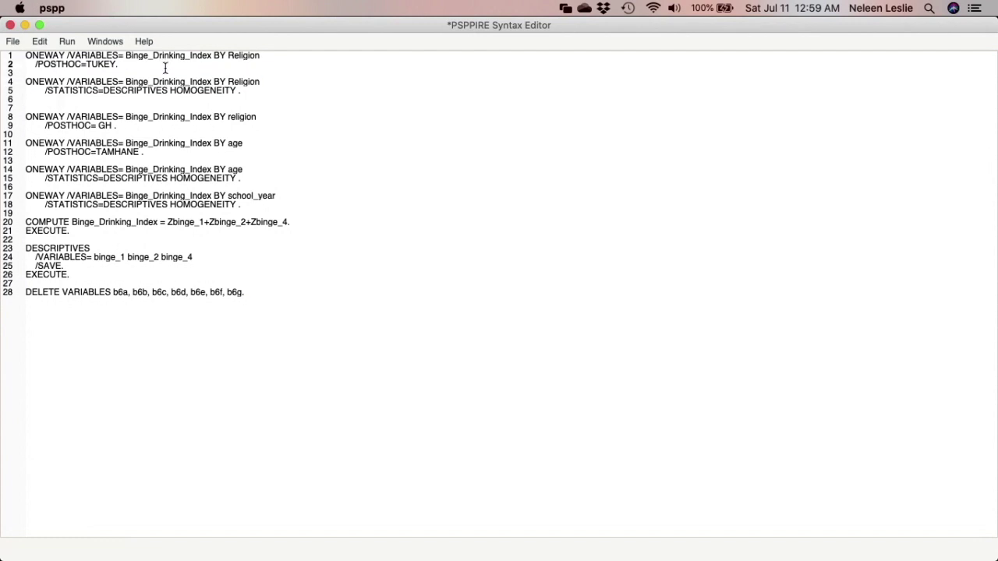
{"action": "key", "text": "Return"}
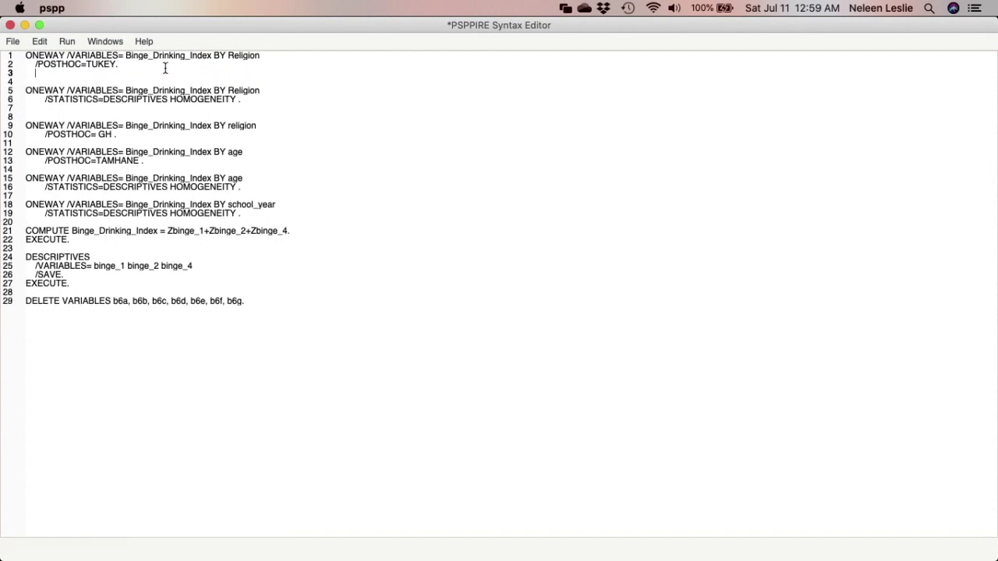
{"action": "key", "text": "Return"}
{"action": "key", "text": "BackSpace"}
{"action": "key", "text": "BackSpace"}
{"action": "key", "text": "BackSpace"}
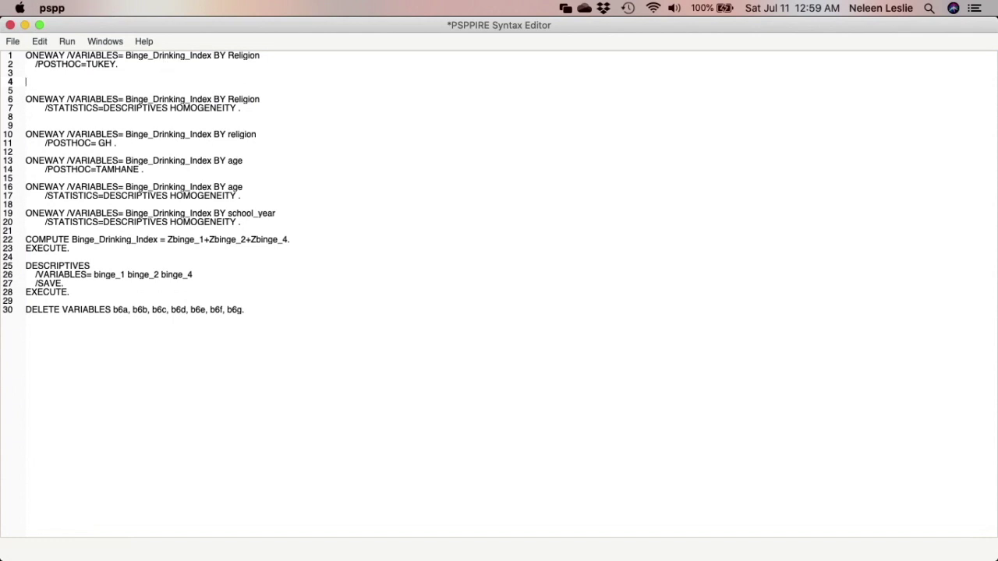
{"action": "key", "text": "super+v"}
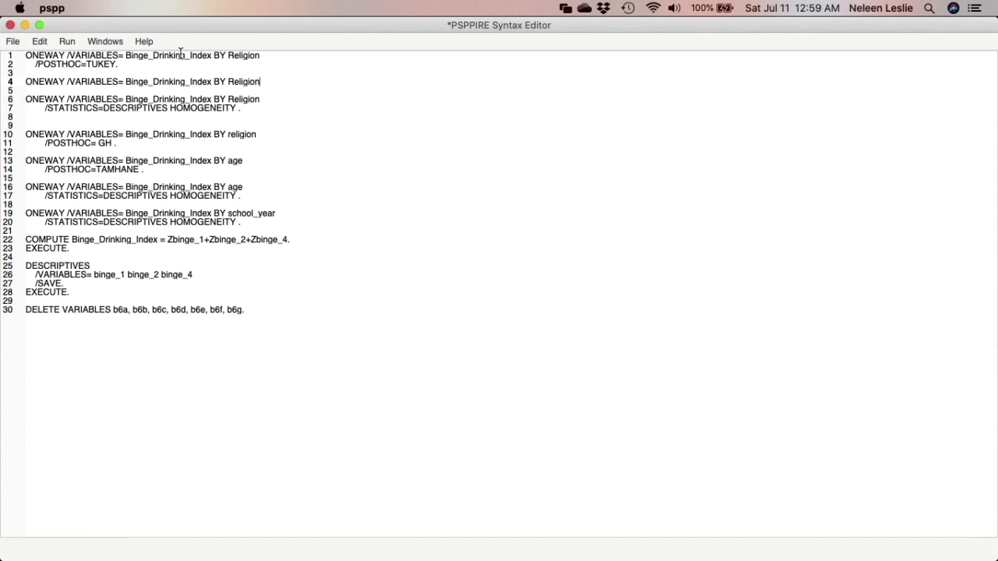
{"action": "key", "text": "Return"}
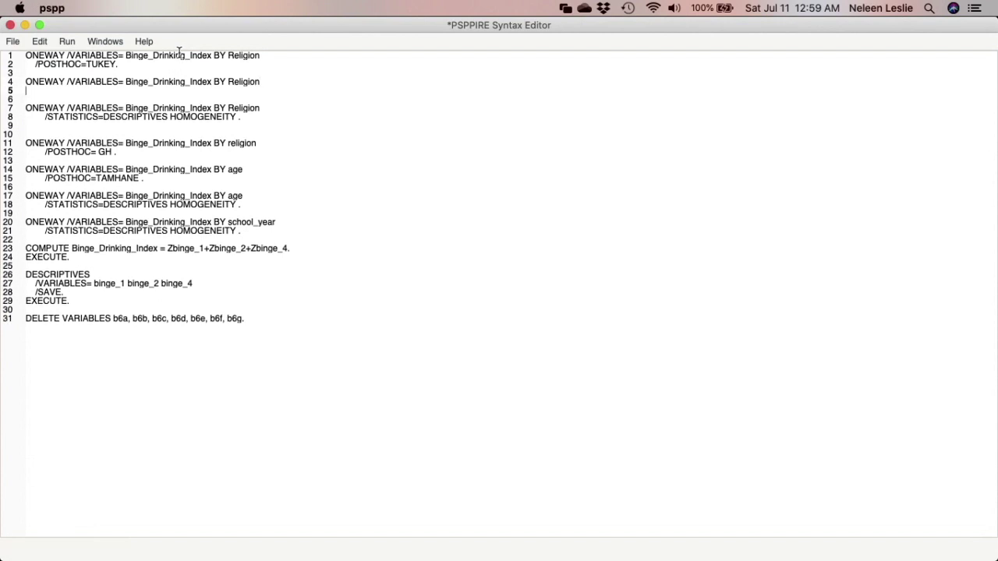
Add /POSTHOC=GH. on the line after the pasted command.
{"action": "type", "text": "/"}
{"action": "type", "text": "POST"}
{"action": "key", "text": "BackSpace"}
{"action": "type", "text": "THOC"}
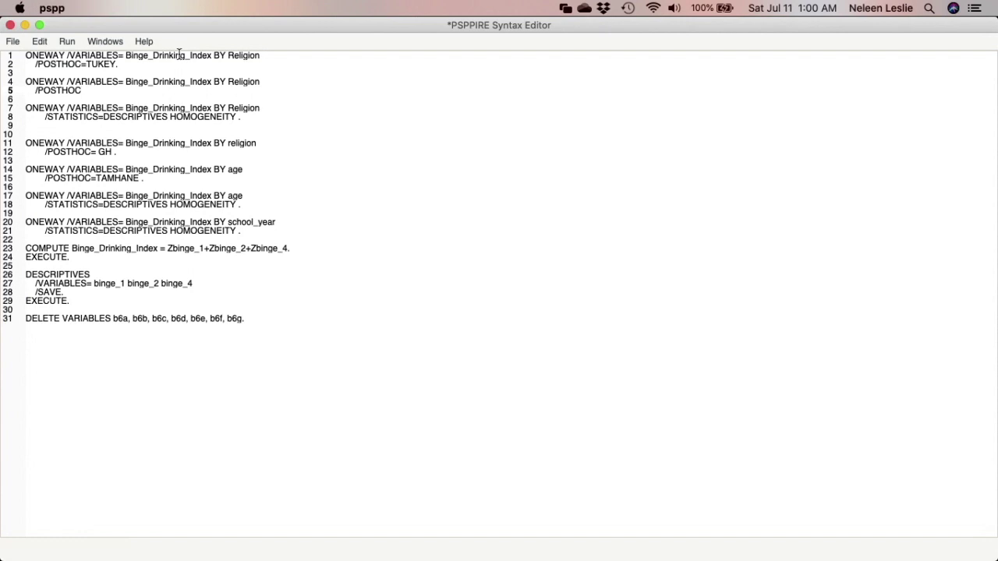
{"action": "type", "text": "=GH."}
Select the Games-Howell command on lines 4–5 and run just that selection.
{"action": "left_click_drag", "start_coordinate": [107, 91], "coordinate": [22, 82]}
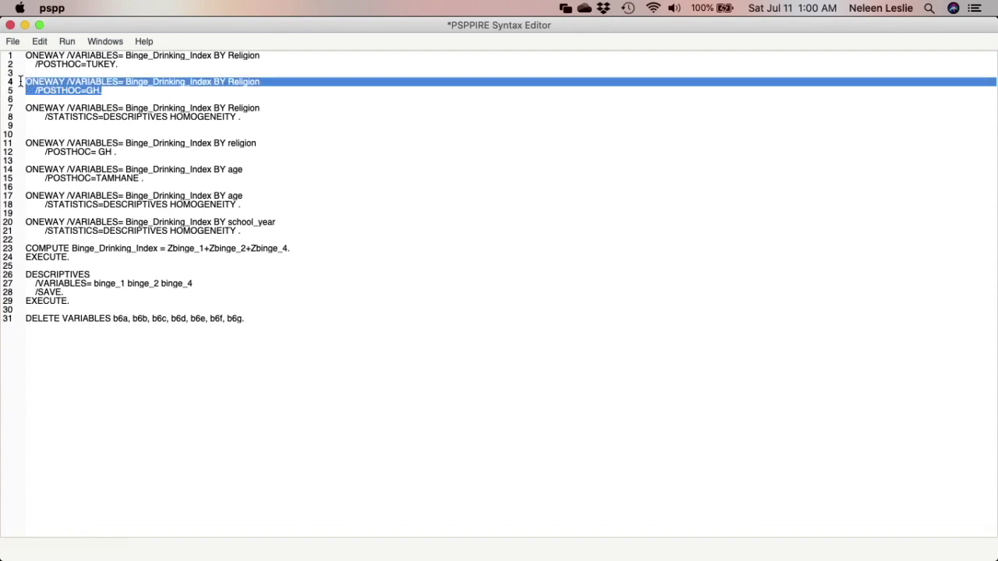
{"action": "left_click", "coordinate": [67, 42]}
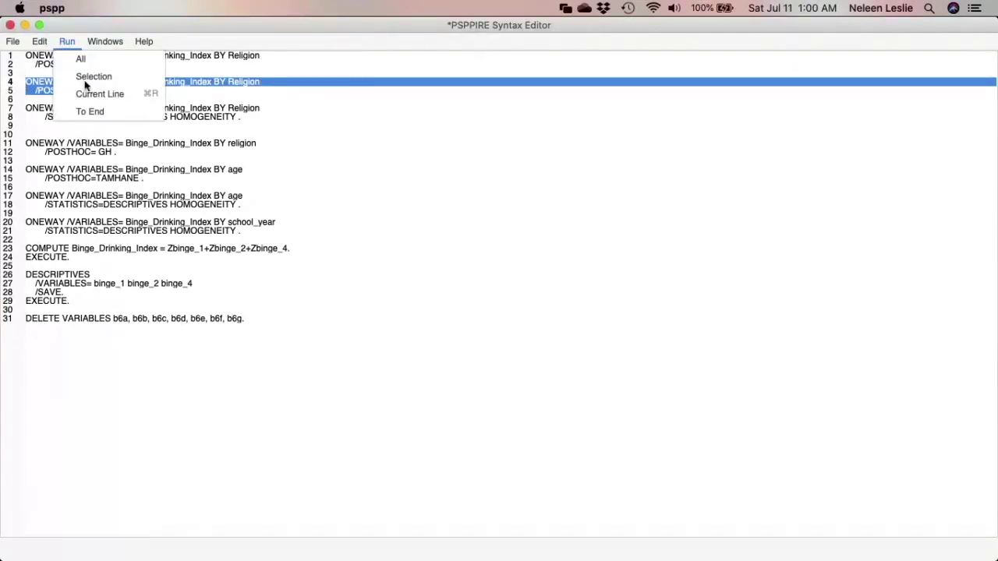
{"action": "left_click", "coordinate": [82, 78]}
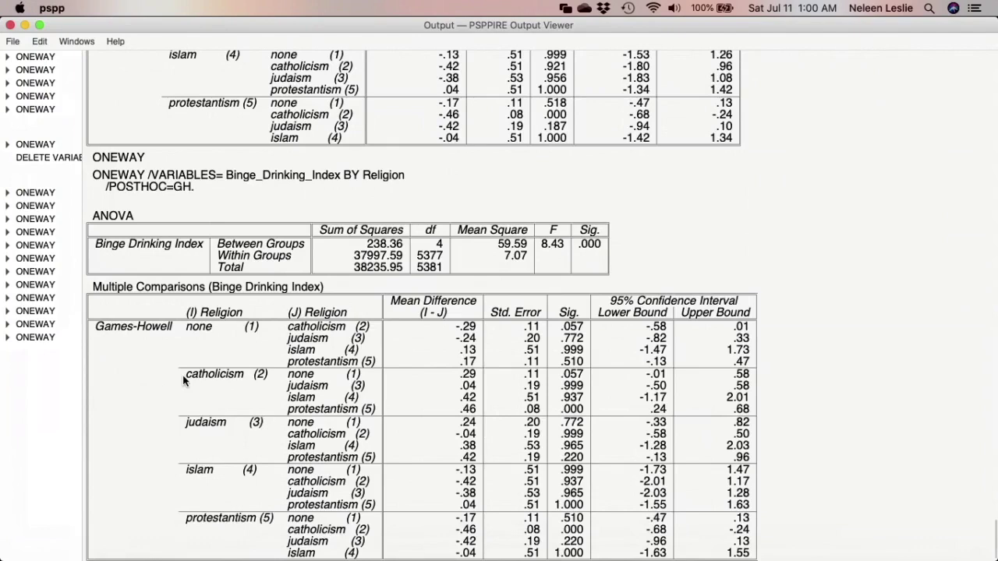
{"action": "scroll", "coordinate": [183, 380], "scroll_direction": "up", "scroll_amount": 2}
{"action": "scroll", "coordinate": [183, 380], "scroll_direction": "up", "scroll_amount": 1}
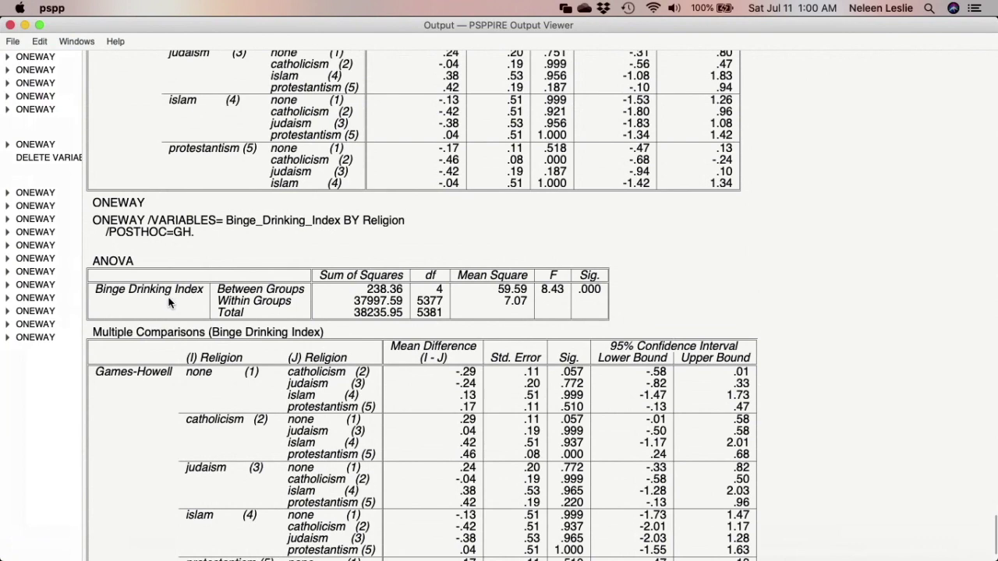
{"action": "scroll", "coordinate": [175, 387], "scroll_direction": "up", "scroll_amount": 10}
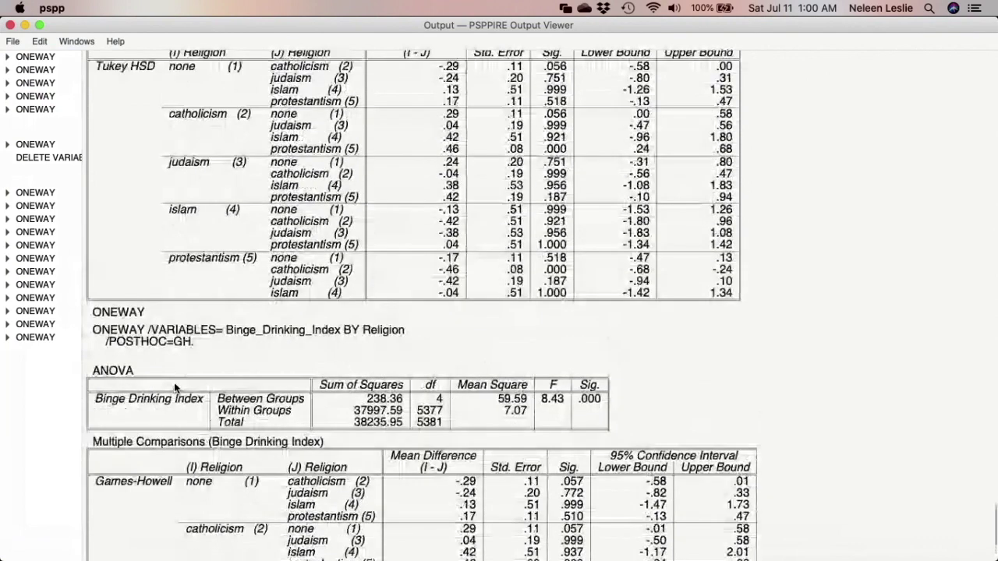
{"action": "scroll", "coordinate": [174, 381], "scroll_direction": "down", "scroll_amount": 6}
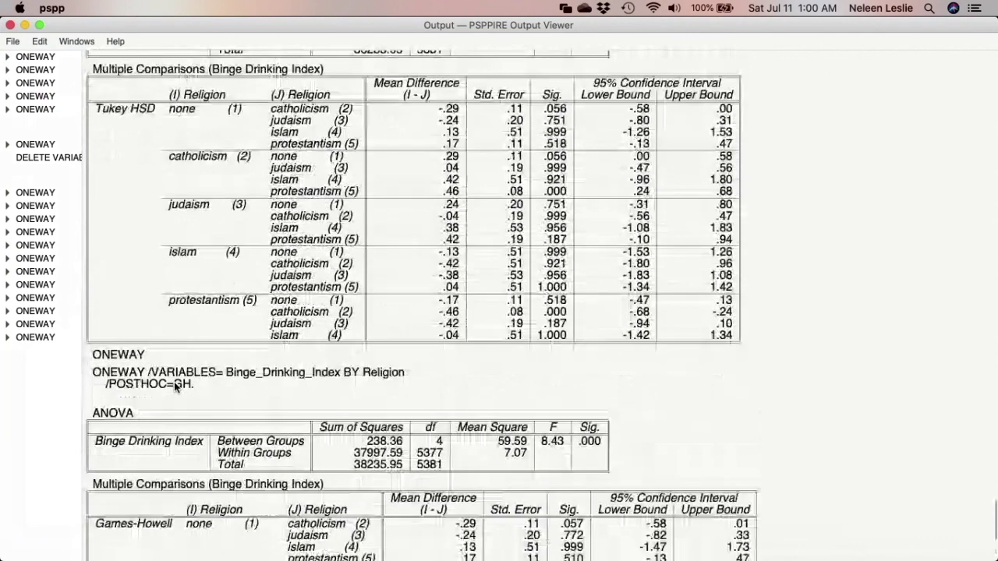